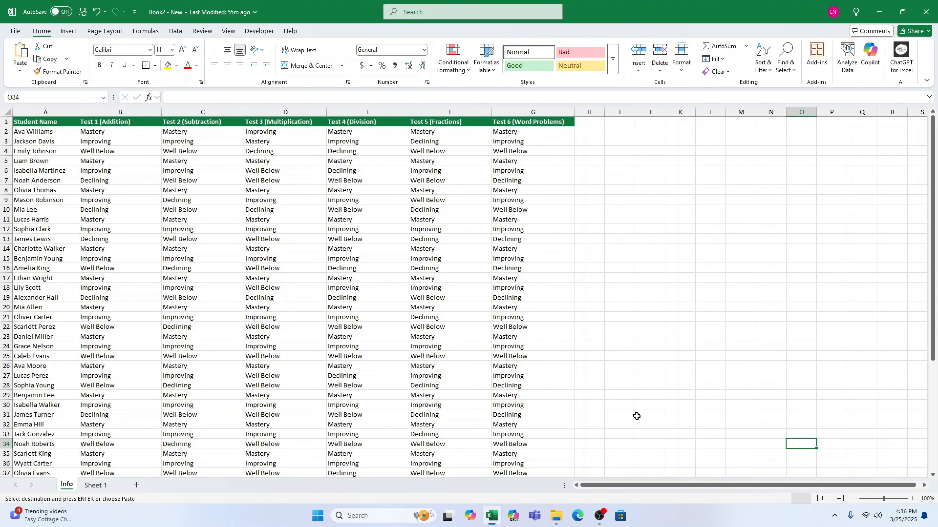
# - Highlight all cells in the sheet equal to "Mastery" with Green Fill with Dark Green Text using conditional formatting
pyautogui.click(9, 112)
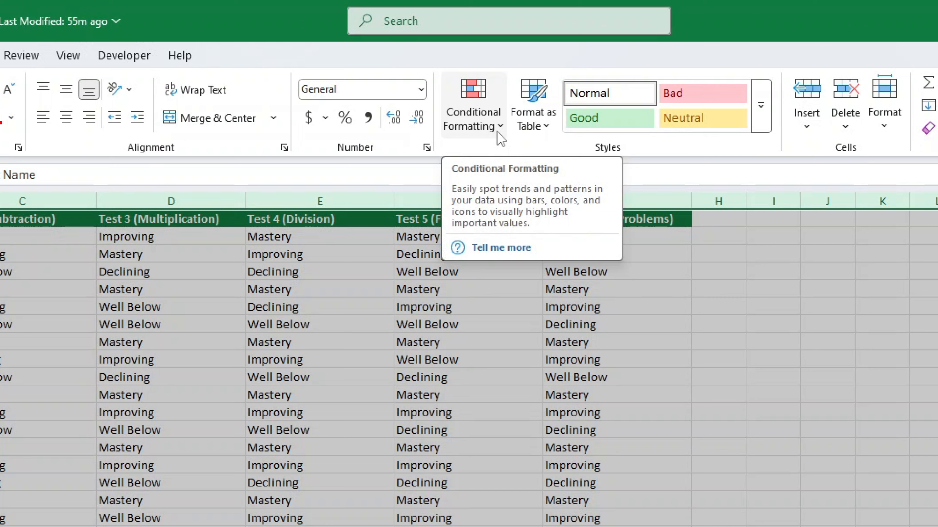
pyautogui.click(501, 139)
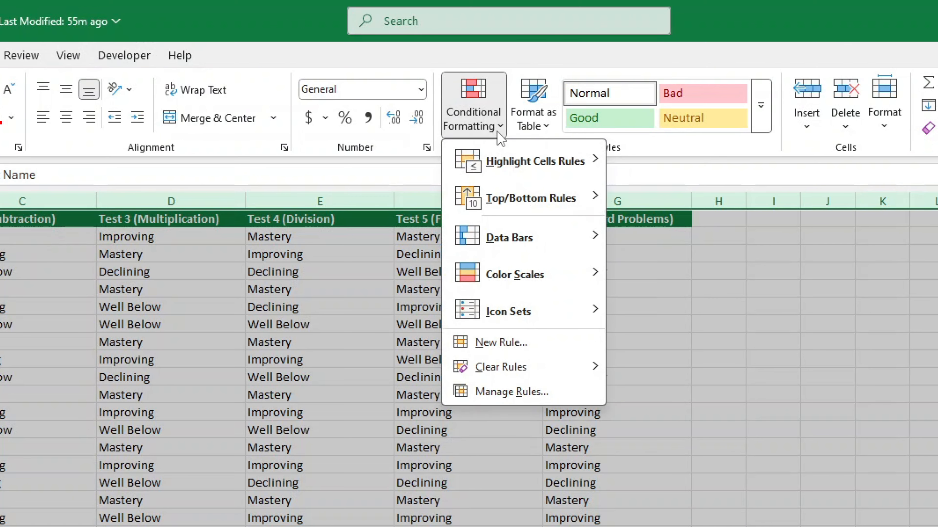
pyautogui.moveTo(502, 167)
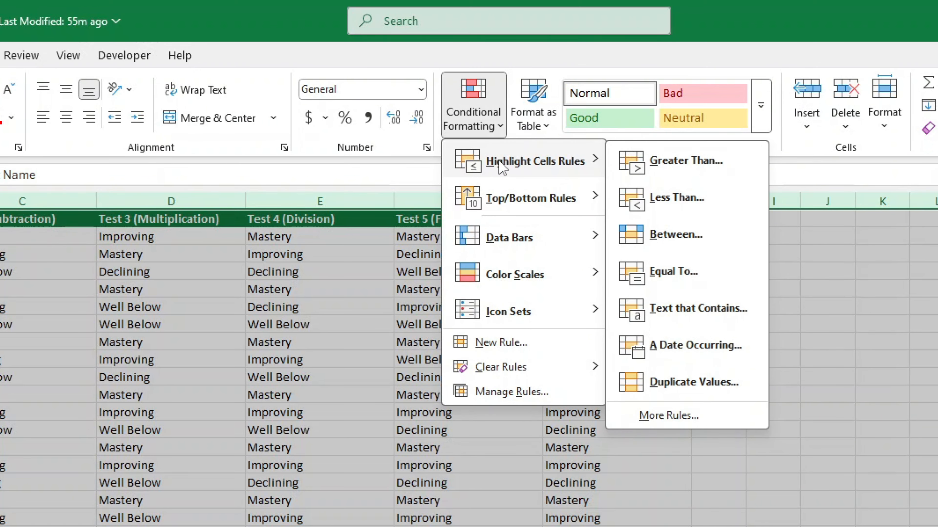
pyautogui.click(691, 270)
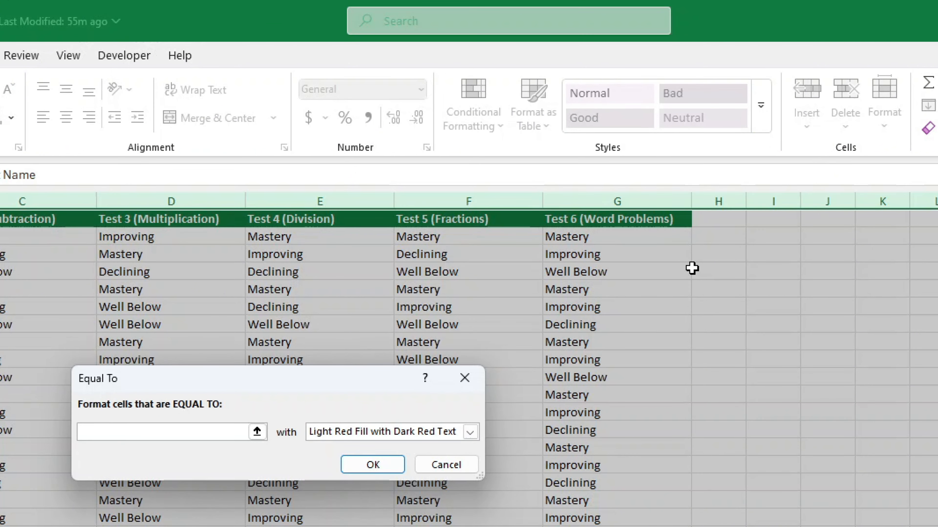
pyautogui.write('Maste')
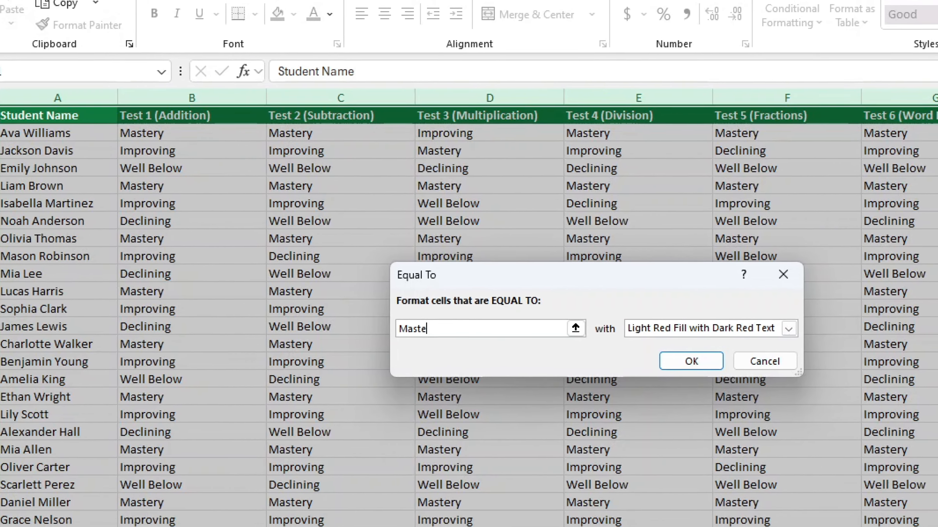
pyautogui.write('ry')
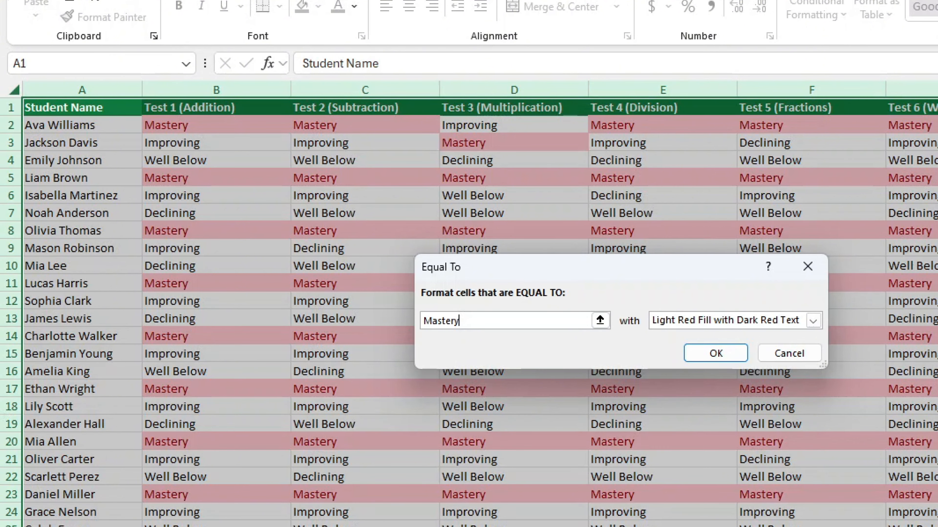
pyautogui.click(814, 321)
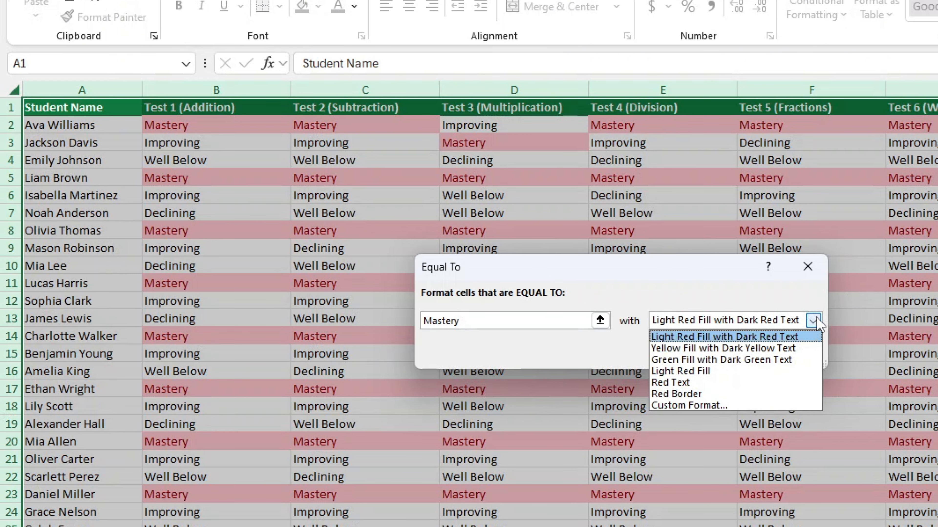
pyautogui.click(776, 360)
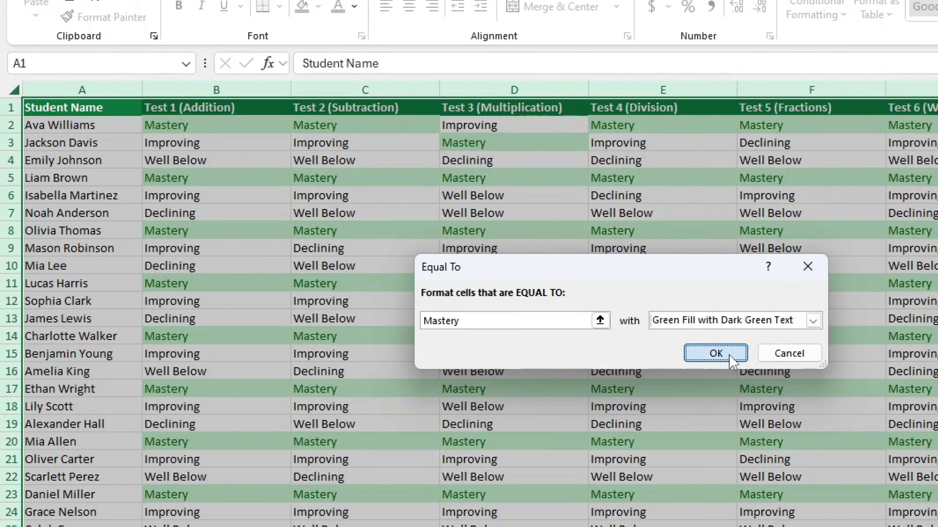
pyautogui.click(721, 353)
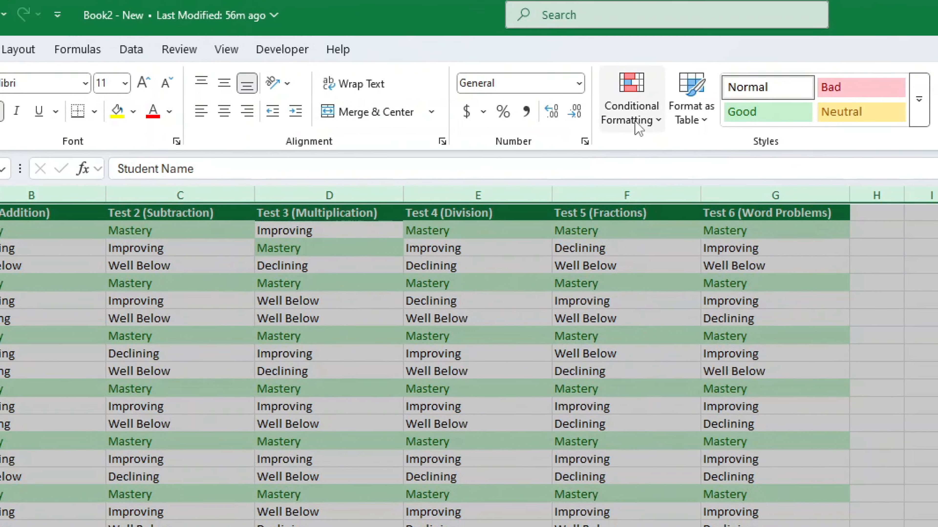
# - Start an Equal To highlight rule for cells containing "Improving" and choose a custom format for it
pyautogui.click(671, 85)
pyautogui.moveTo(637, 163)
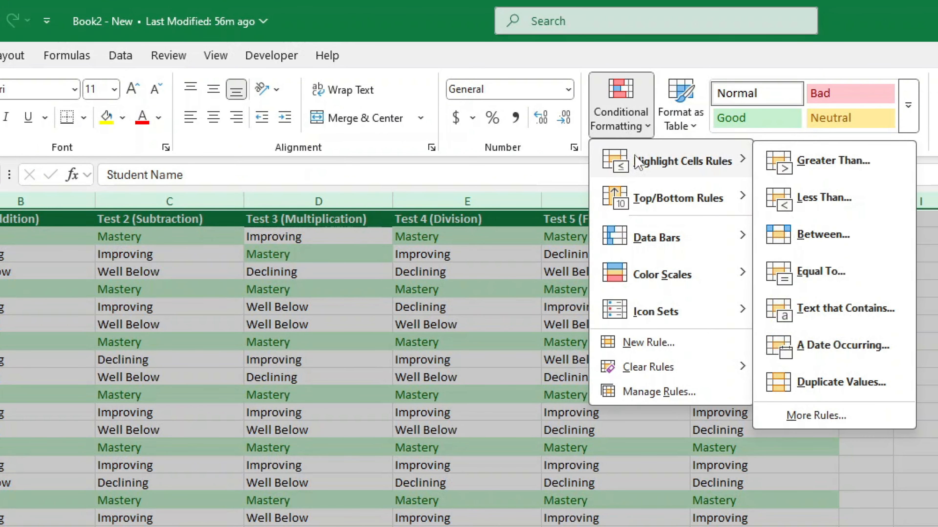
pyautogui.click(829, 272)
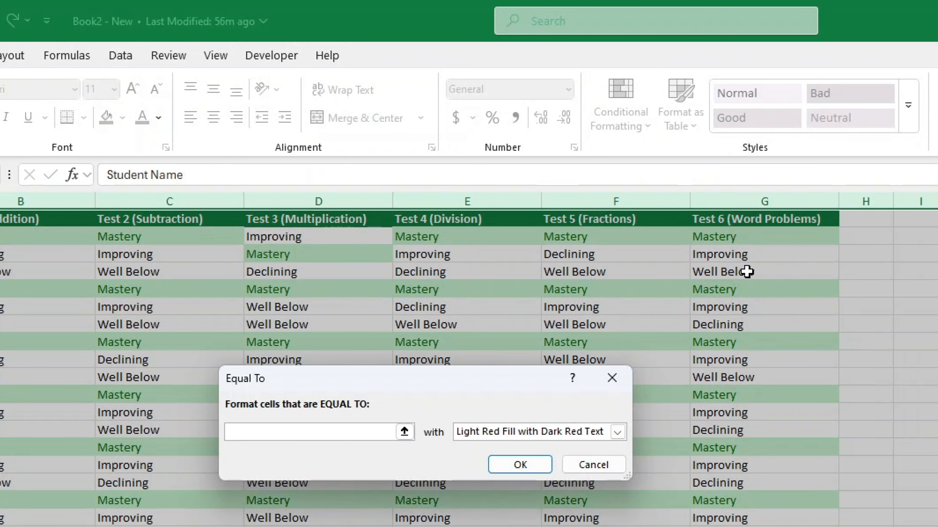
pyautogui.write('Improving')
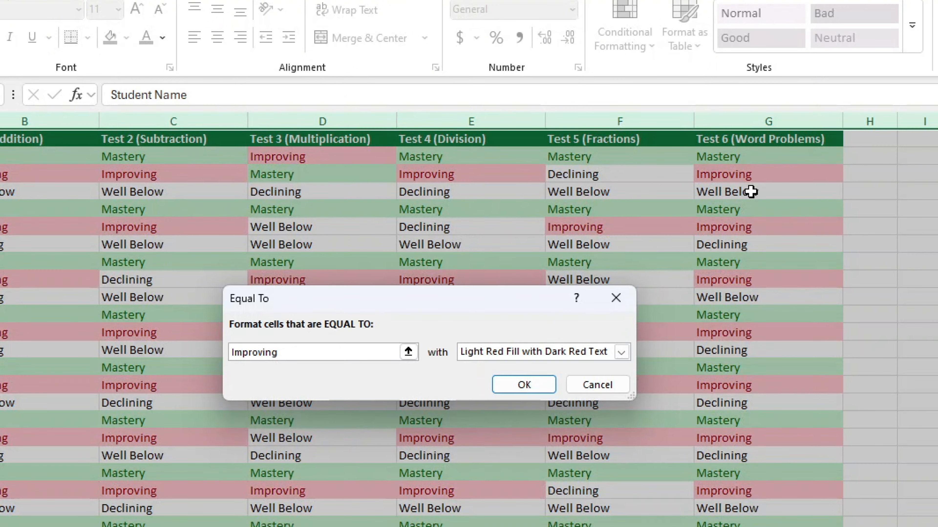
pyautogui.click(621, 352)
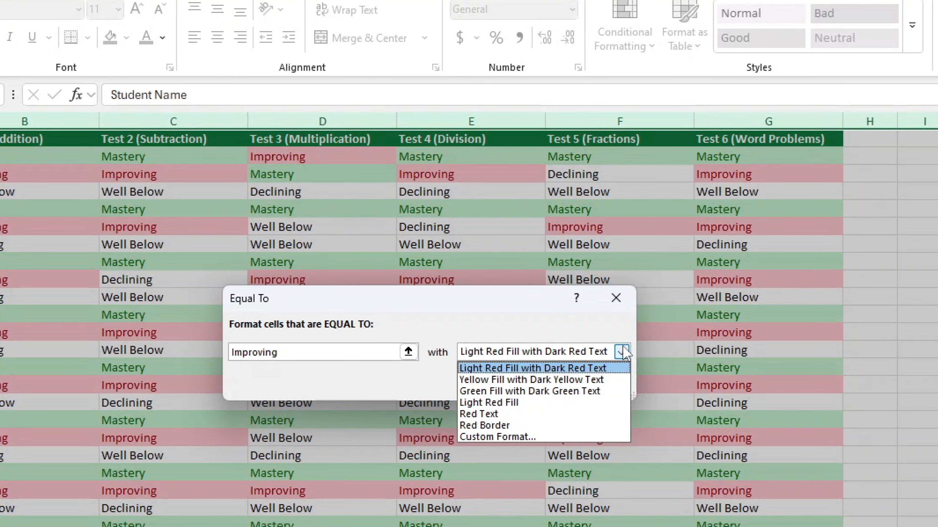
pyautogui.click(582, 437)
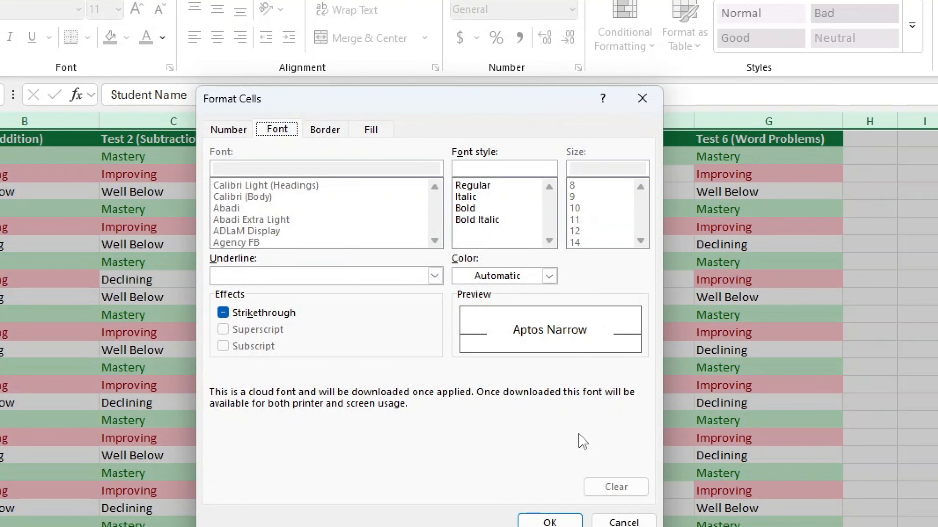
# - Give the "Improving" rule the palest theme green fill and a light green font color, and apply the rule
pyautogui.click(380, 134)
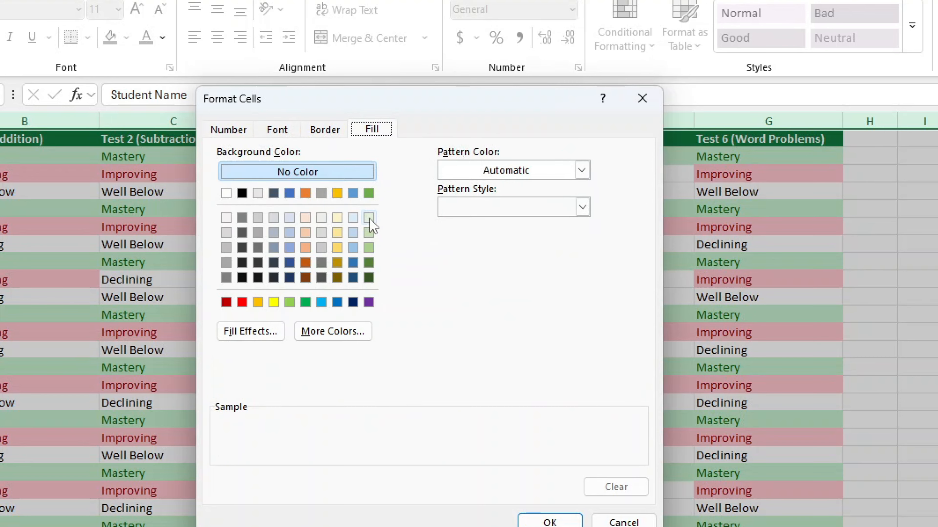
pyautogui.click(369, 218)
pyautogui.click(277, 129)
pyautogui.click(549, 276)
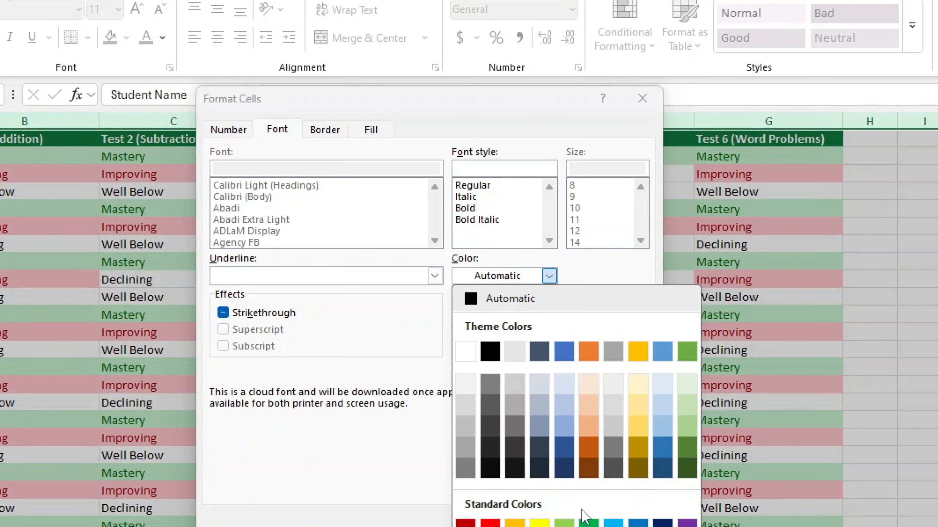
pyautogui.click(586, 519)
pyautogui.click(569, 524)
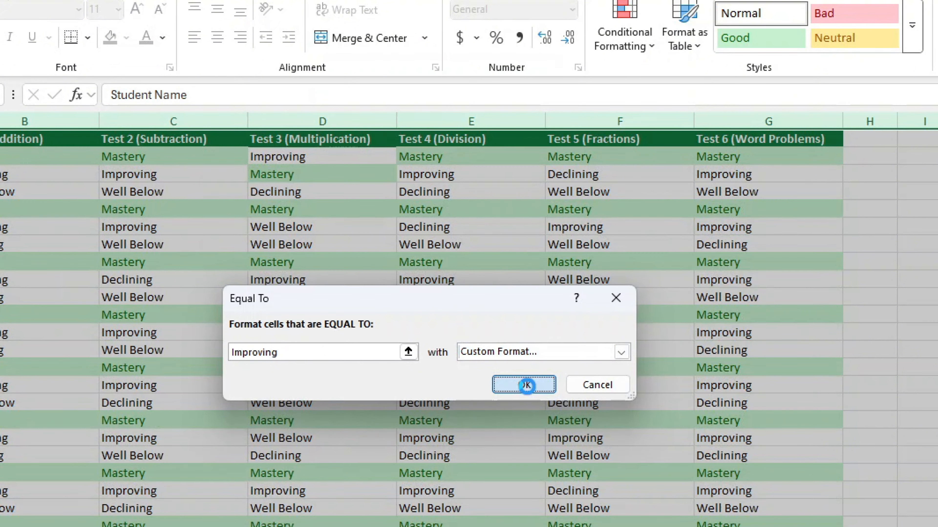
pyautogui.click(525, 384)
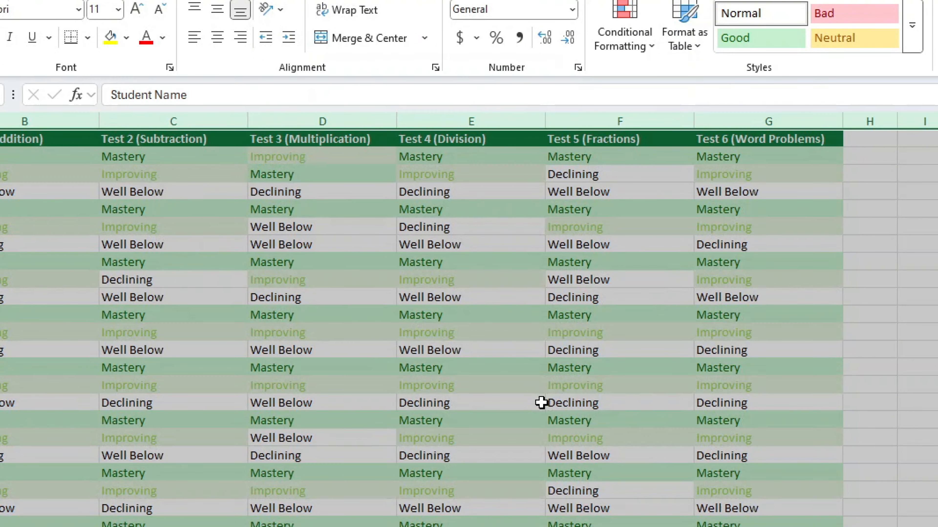
# - Add an Equal To highlight rule that formats "Well Below" cells with Light Red Fill with Dark Red Text
pyautogui.click(652, 55)
pyautogui.moveTo(660, 92)
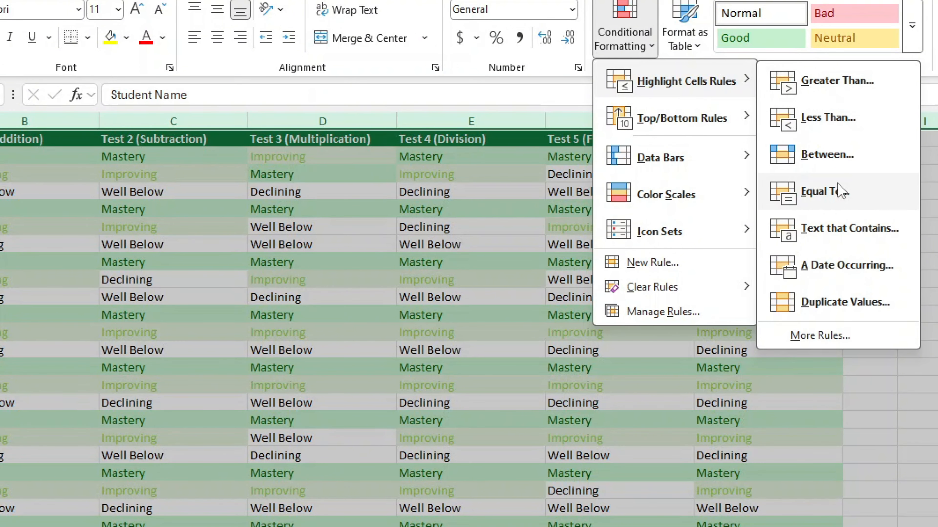
pyautogui.click(864, 195)
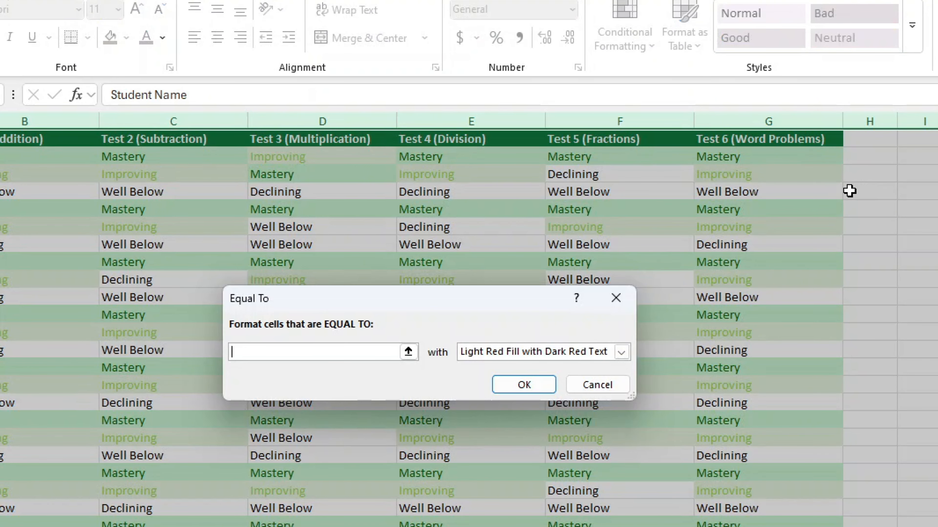
pyautogui.write('Well Below')
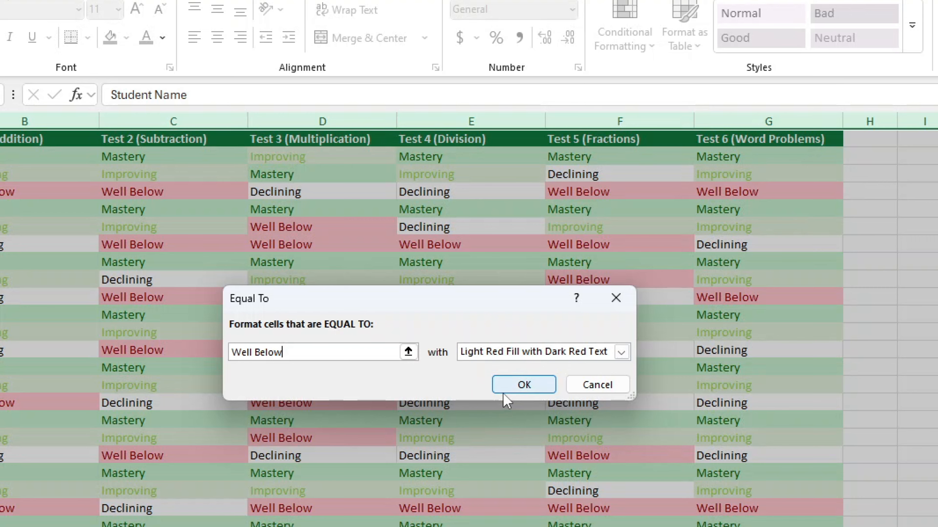
pyautogui.click(505, 385)
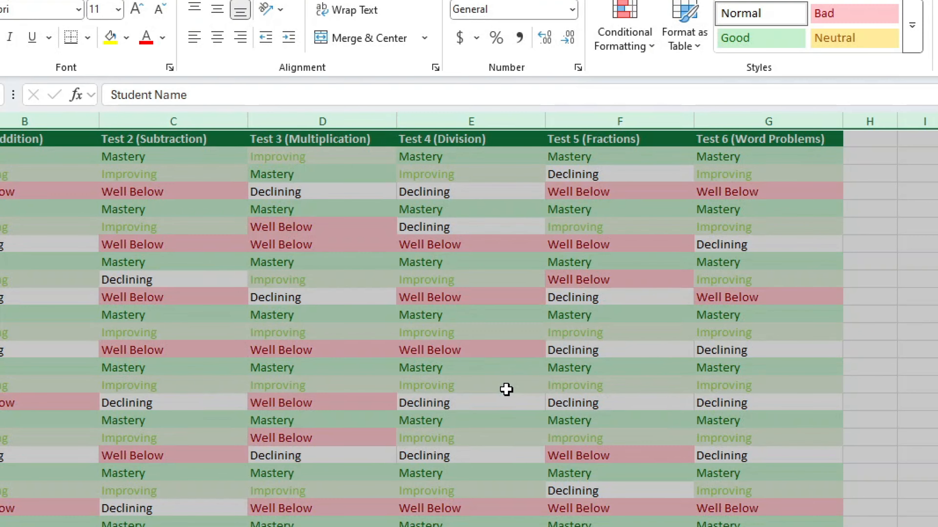
# - Start an Equal To highlight rule for cells containing "Declining" and choose a custom format for it
pyautogui.click(622, 34)
pyautogui.moveTo(646, 80)
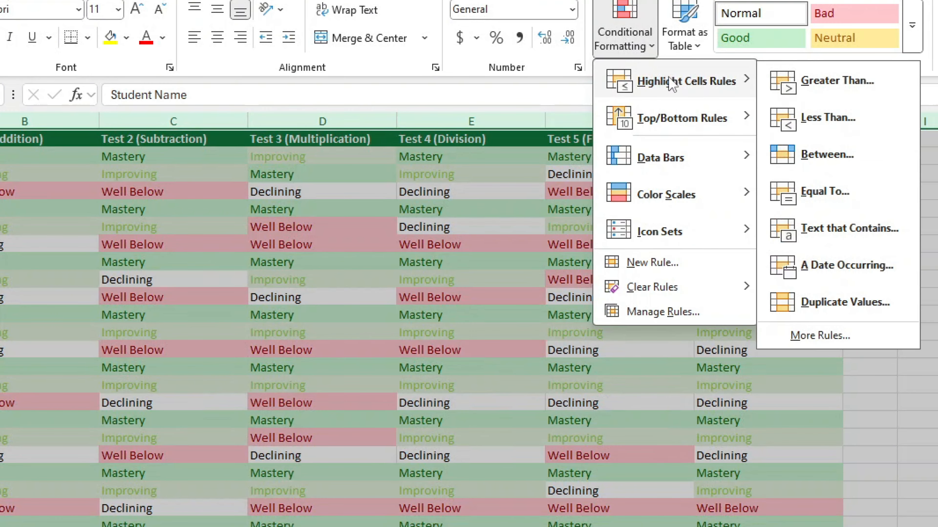
pyautogui.click(831, 195)
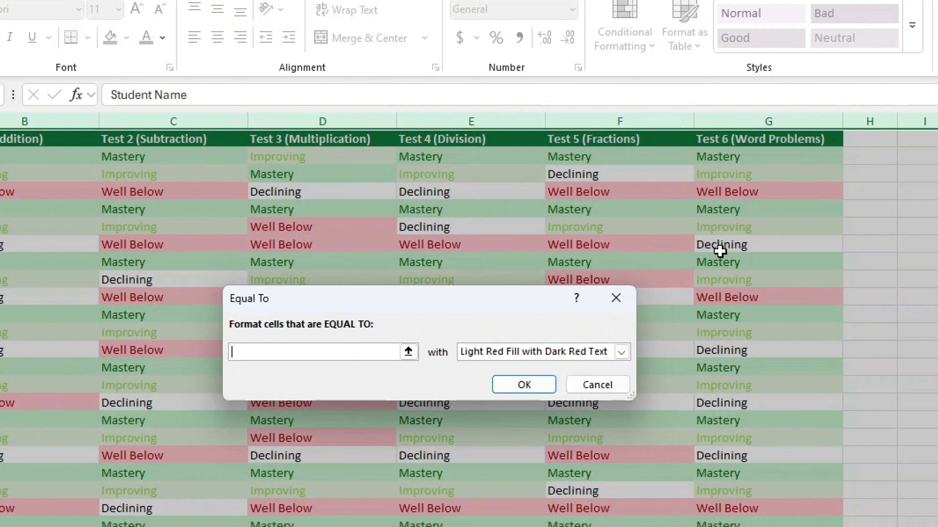
pyautogui.write('Decli')
pyautogui.write('ng')
pyautogui.press('BackSpace')
pyautogui.press('BackSpace')
pyautogui.press('BackSpace')
pyautogui.write('ining')
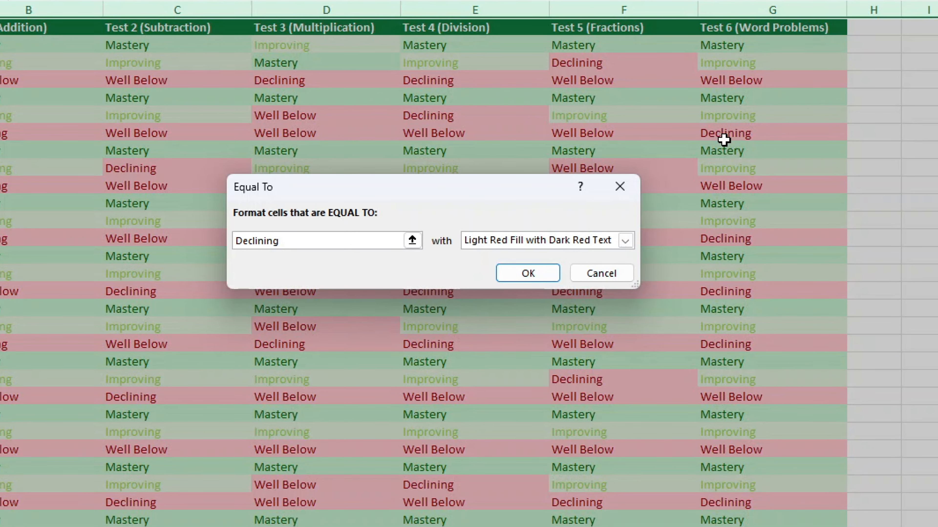
pyautogui.click(625, 240)
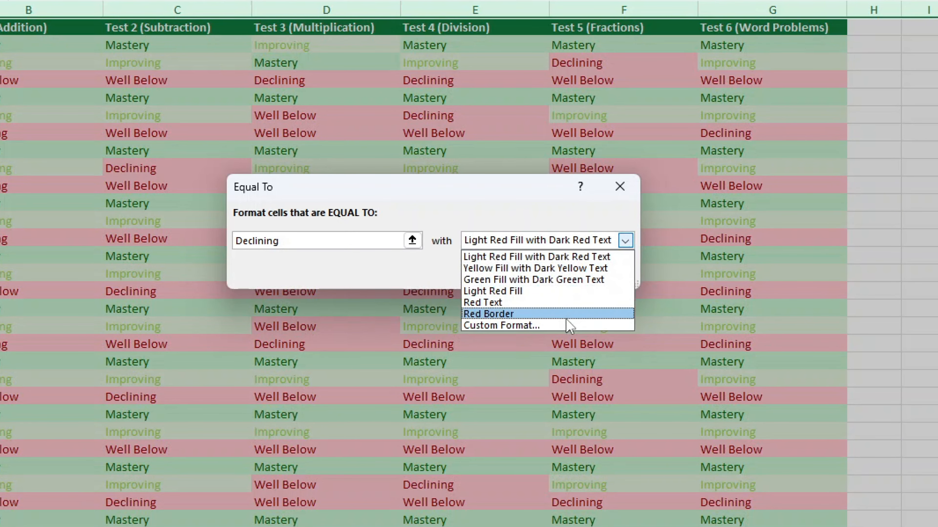
pyautogui.click(568, 325)
# - Give the "Declining" rule a red font color and the palest theme orange fill, and apply the rule
pyautogui.click(379, 19)
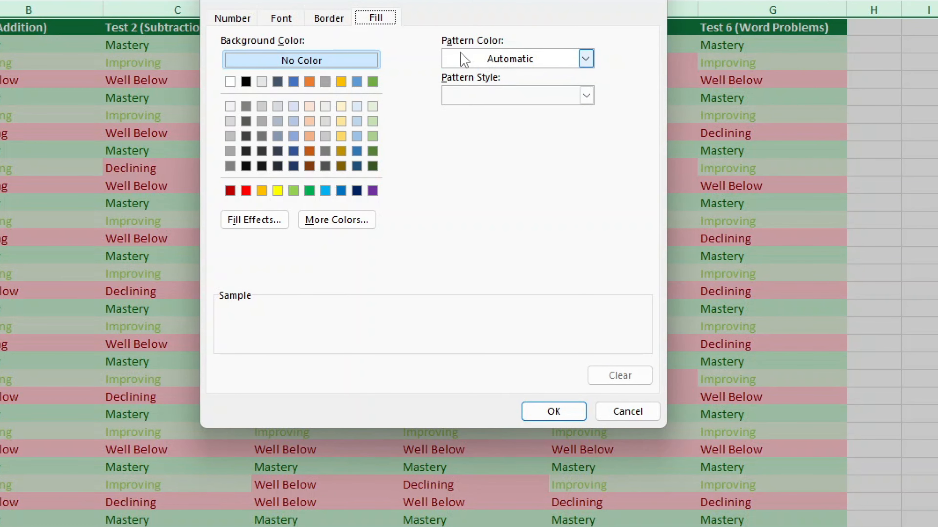
pyautogui.click(285, 20)
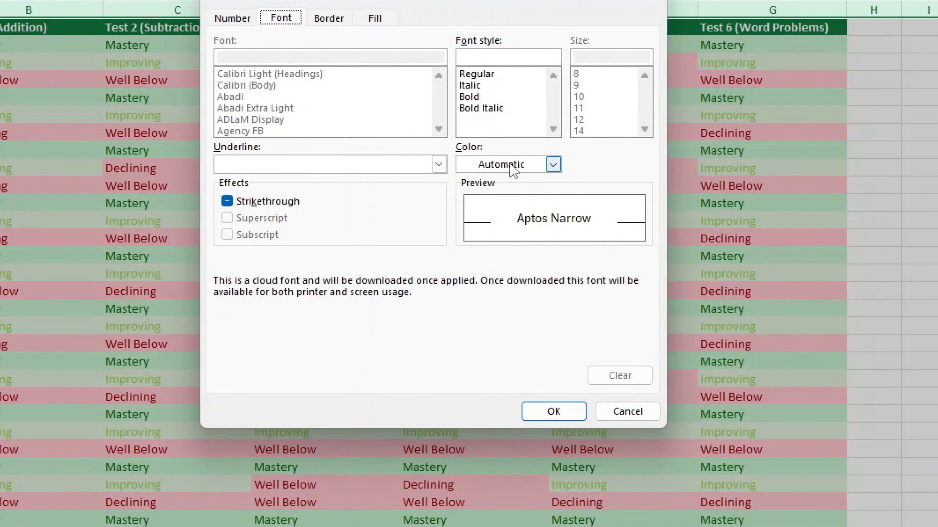
pyautogui.click(552, 165)
pyautogui.click(494, 417)
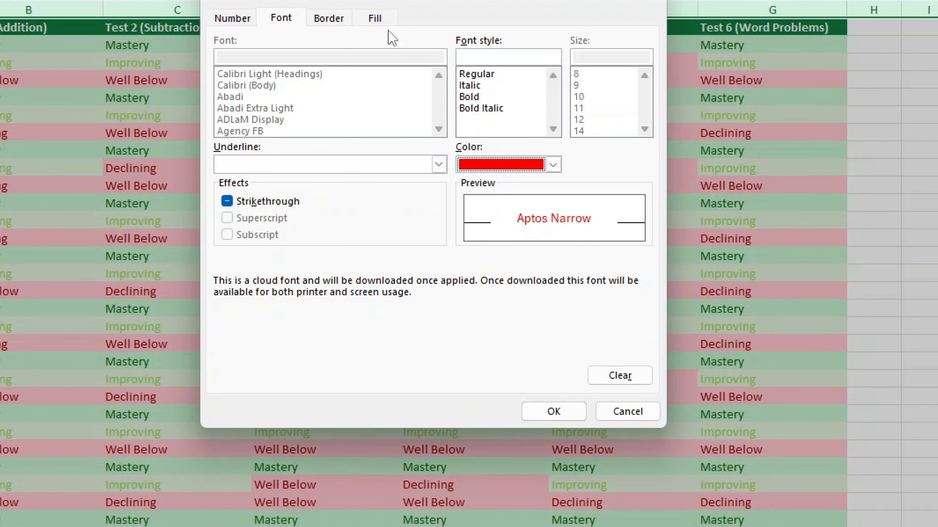
pyautogui.click(376, 18)
pyautogui.click(310, 107)
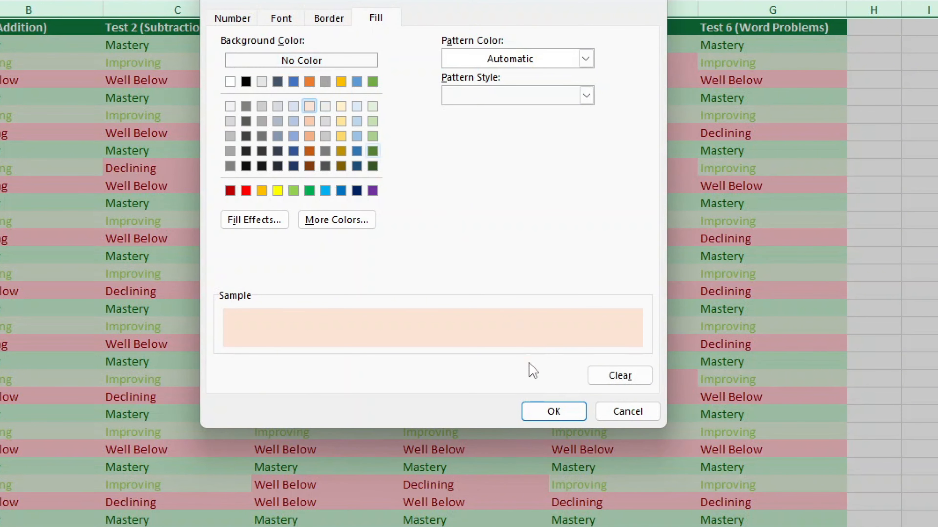
pyautogui.click(554, 411)
pyautogui.click(553, 273)
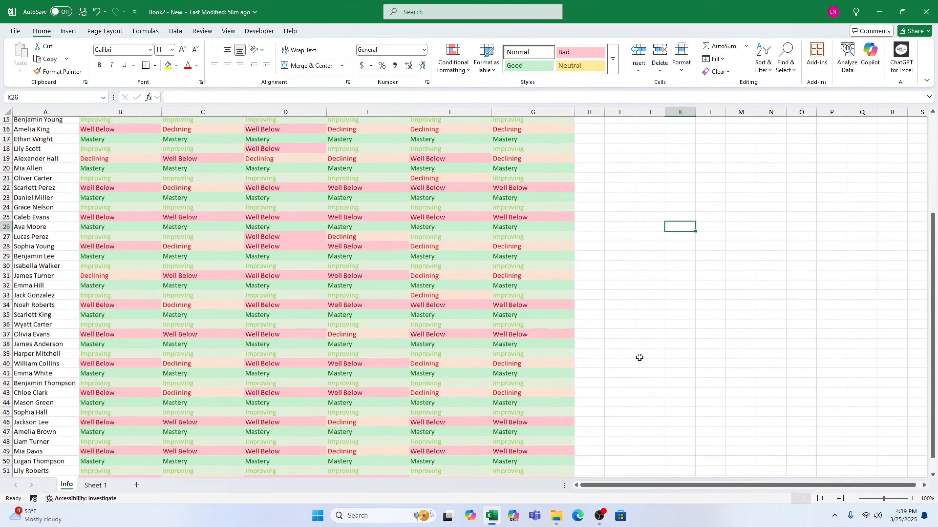
# - Review the color coding of the test results from the first student row to the last
pyautogui.scroll(-1, 640, 357)
pyautogui.scroll(6, 639, 358)
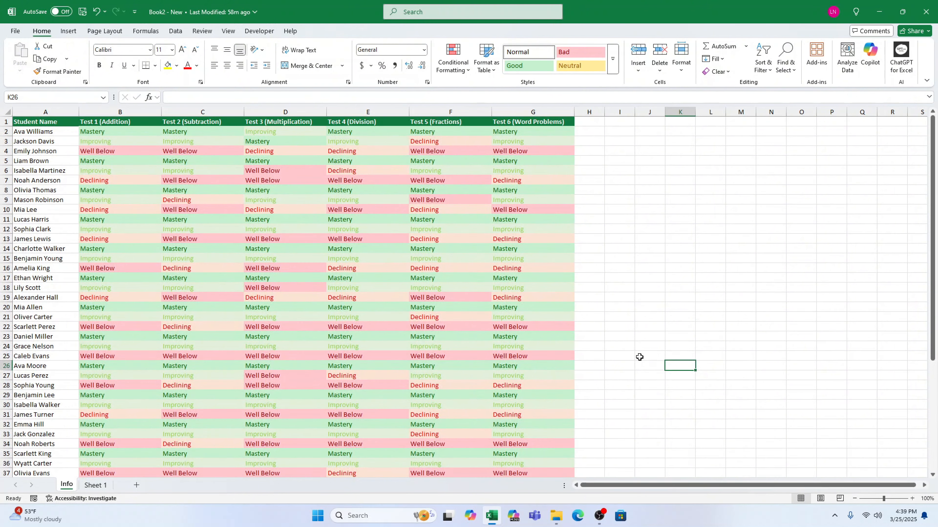
pyautogui.scroll(-4, 639, 358)
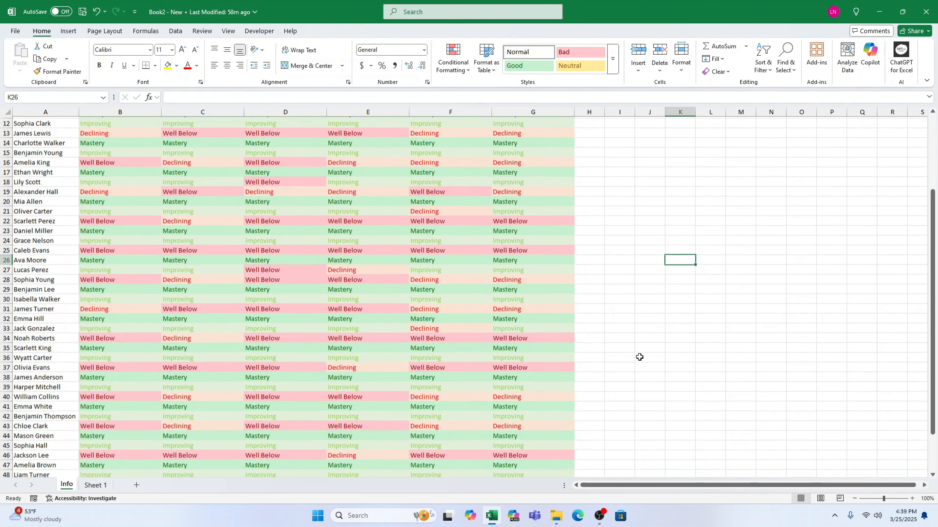
pyautogui.scroll(-3, 639, 358)
pyautogui.scroll(5, 639, 358)
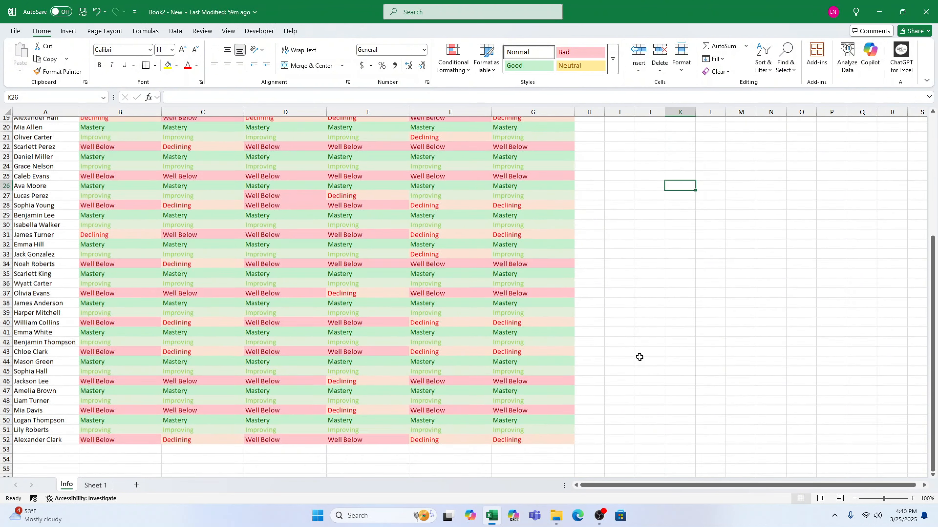
pyautogui.scroll(2, 640, 357)
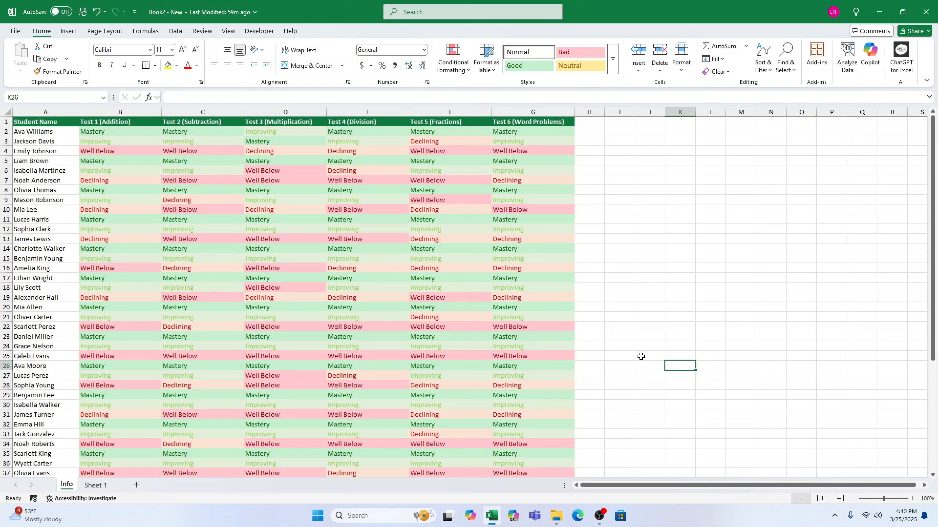